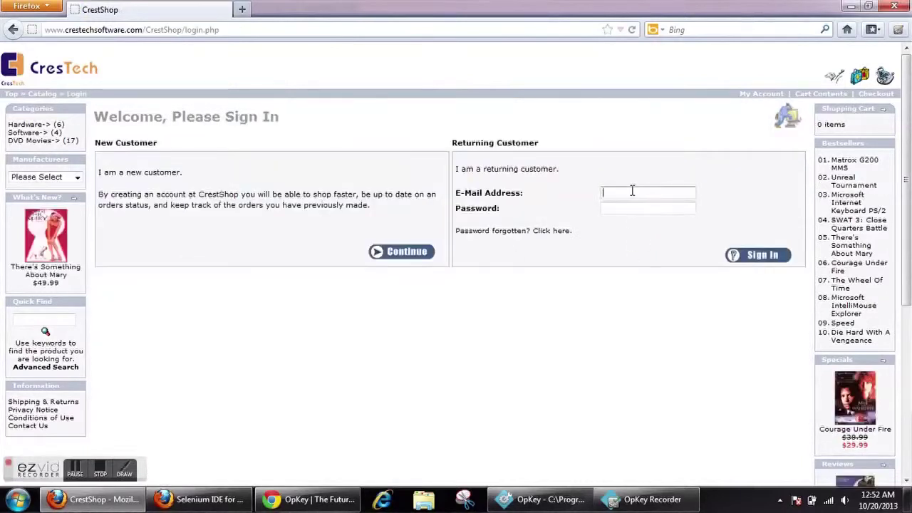
# - Sign in to CrestShop with the demo customer's e-mail address and password
pyautogui.click(632, 191)
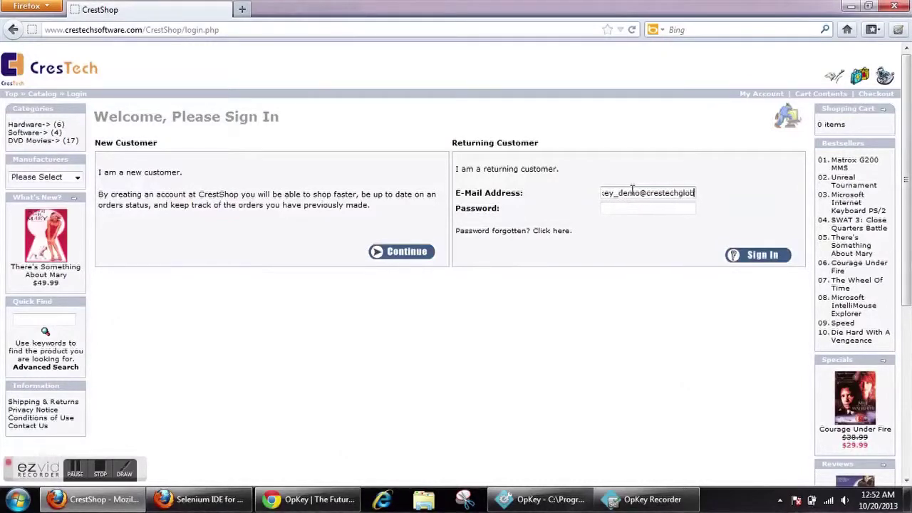
pyautogui.press('Tab')
pyautogui.write('password')
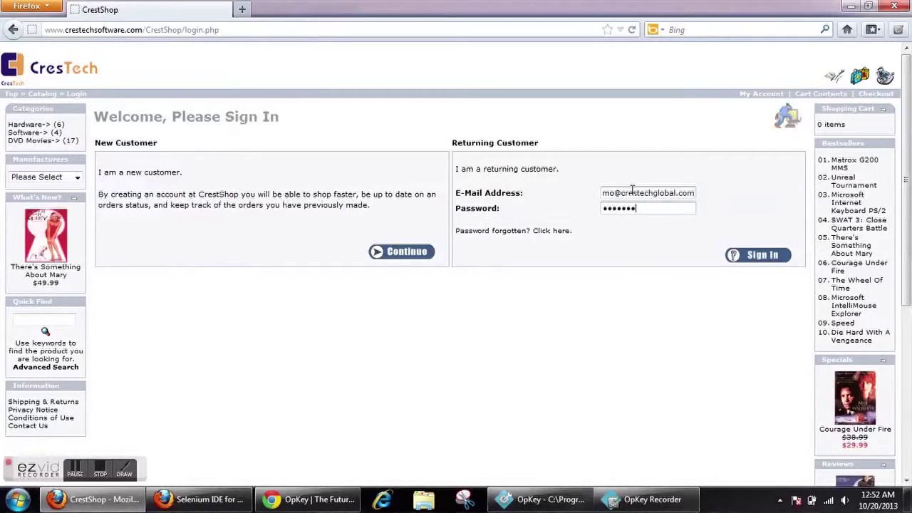
pyautogui.click(756, 258)
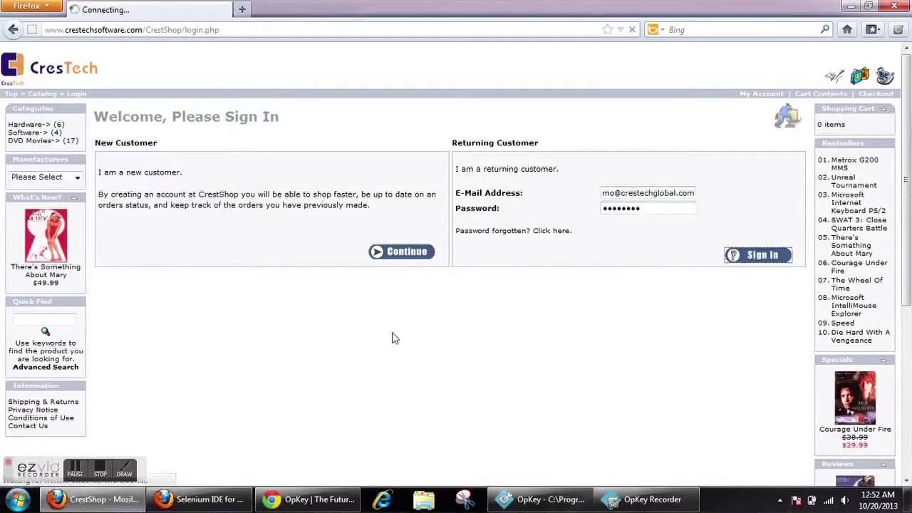
# - Log off from CrestShop, continue to the home page, and check the steps recorded in Selenium IDE
pyautogui.click(238, 499)
pyautogui.moveTo(320, 97); pyautogui.dragTo(291, 131)
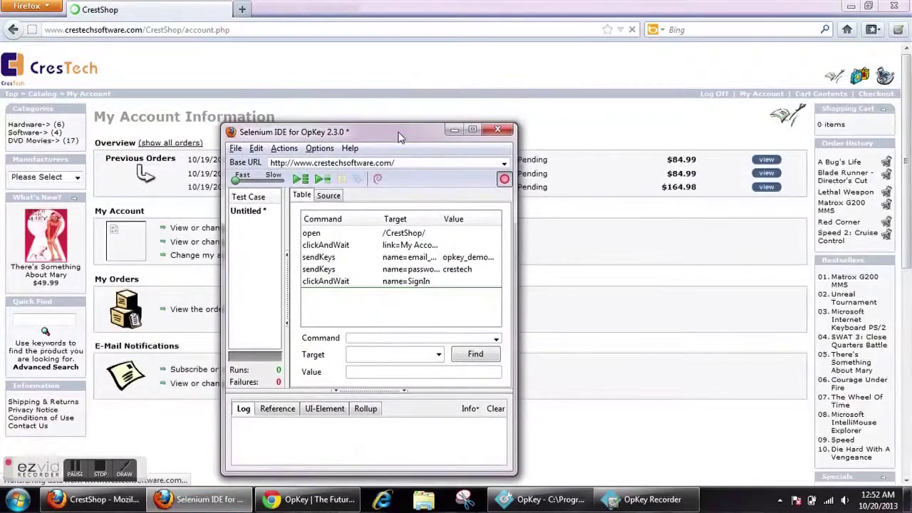
pyautogui.click(720, 98)
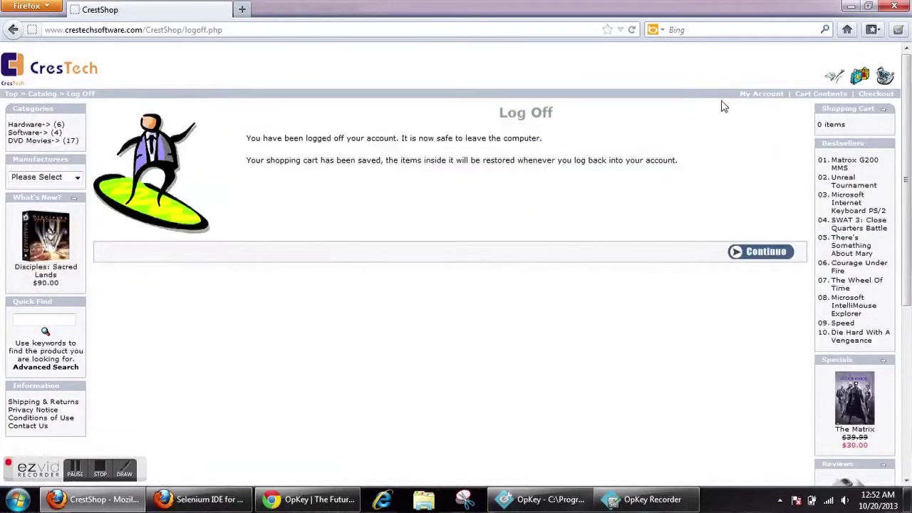
pyautogui.click(779, 255)
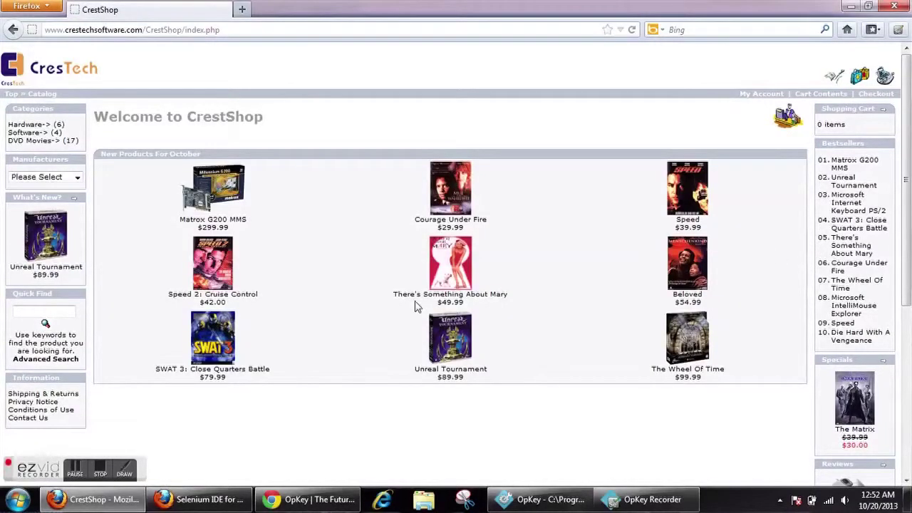
pyautogui.click(203, 500)
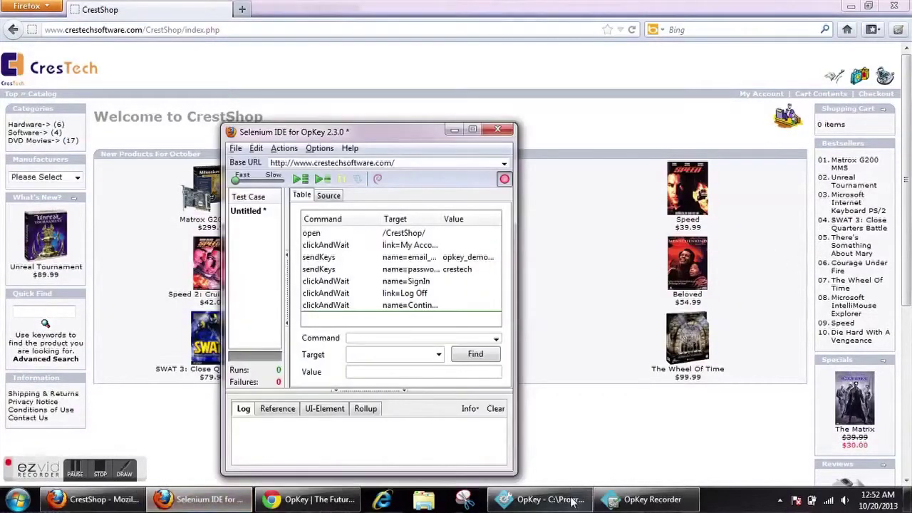
pyautogui.click(552, 500)
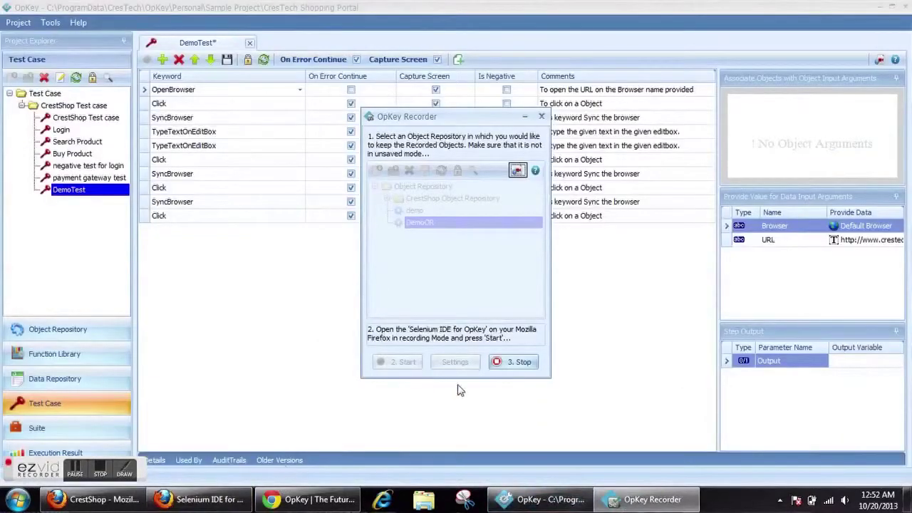
# - Stop the recording to save DemoTest, close the OpKey recorder, and bring Selenium IDE forward
pyautogui.click(515, 369)
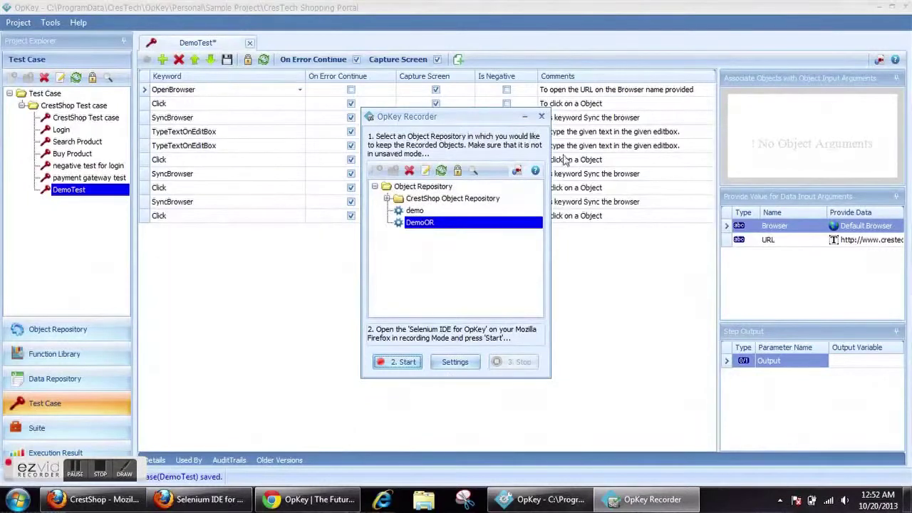
pyautogui.click(541, 117)
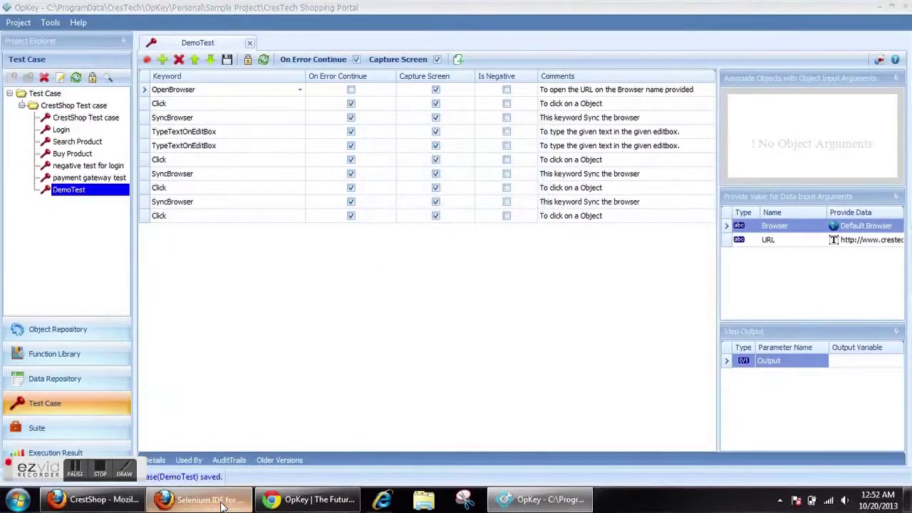
pyautogui.click(199, 498)
pyautogui.moveTo(363, 139); pyautogui.dragTo(447, 77)
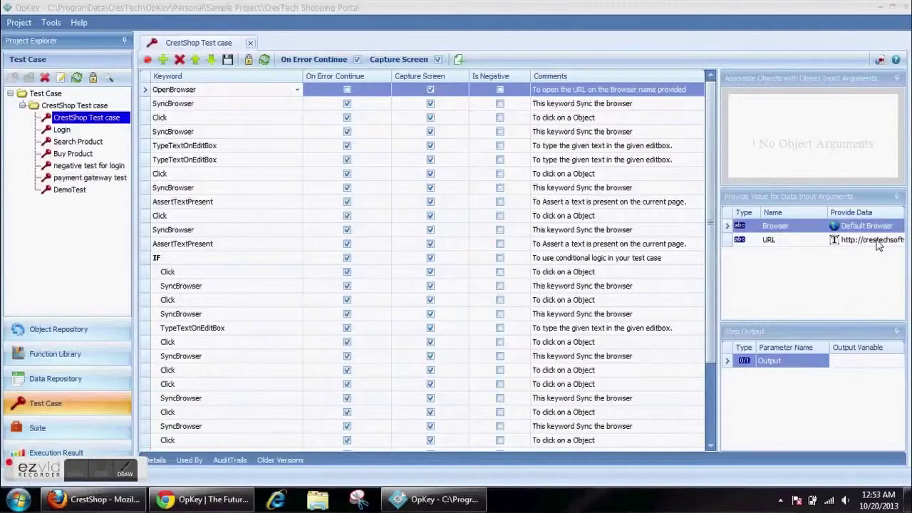
# - Open the CrestShop Object Repository from the Object Repository section
pyautogui.click(210, 118)
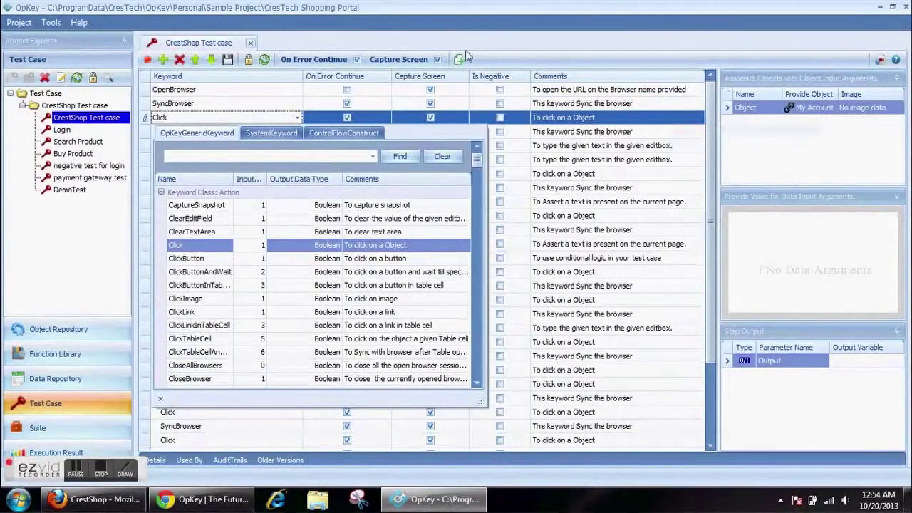
pyautogui.click(64, 329)
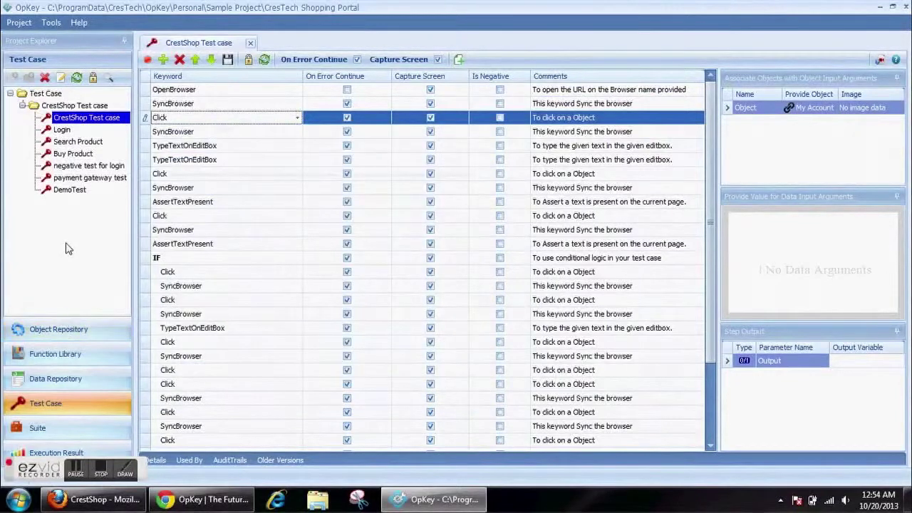
pyautogui.click(57, 332)
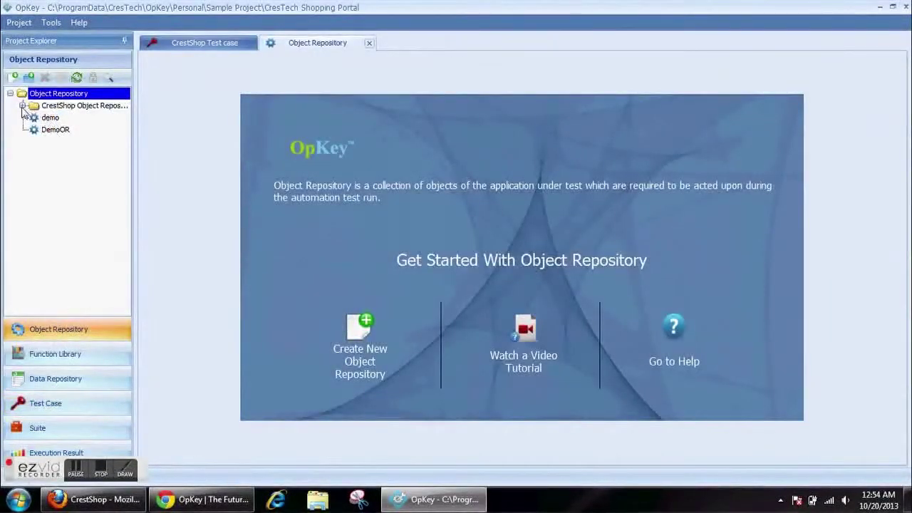
pyautogui.click(22, 105)
pyautogui.click(50, 118)
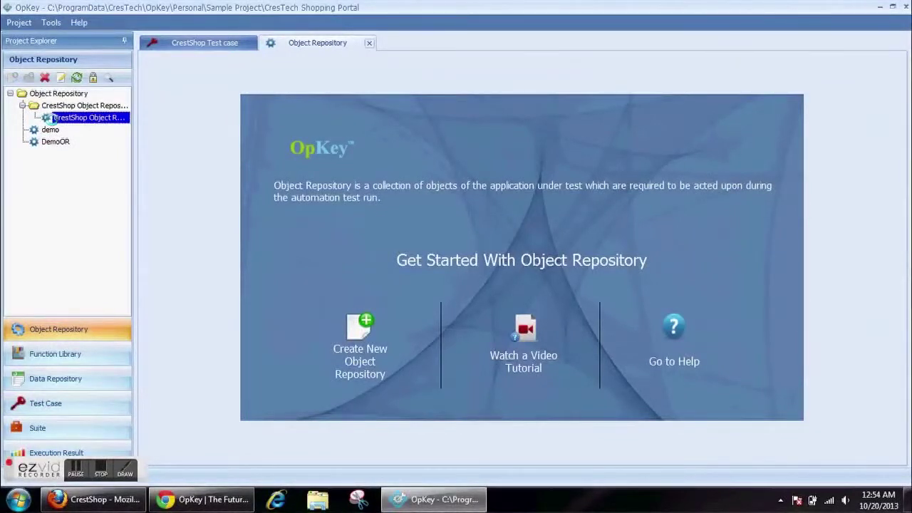
pyautogui.doubleClick(48, 119)
# - Inspect the email_address, password, CrestShop(1), My Account and SWAT 3 objects' properties
pyautogui.click(201, 125)
pyautogui.click(202, 137)
pyautogui.click(202, 160)
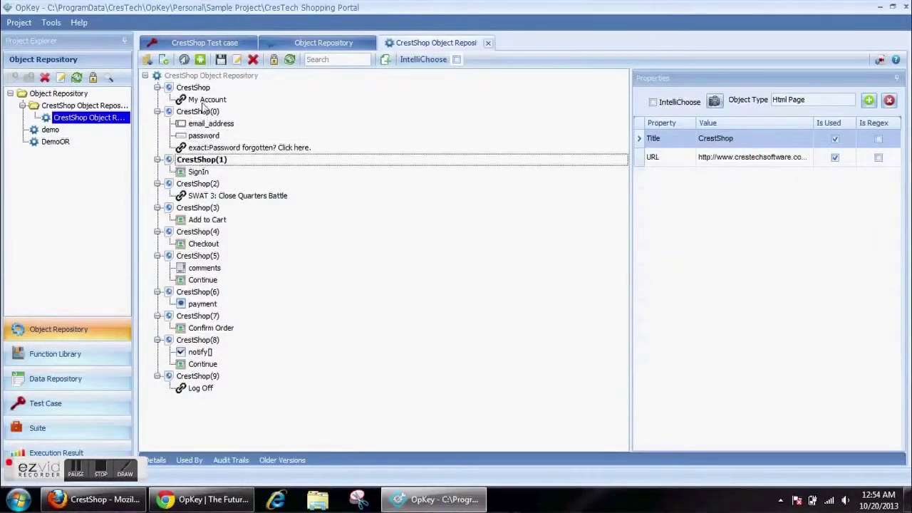
pyautogui.click(202, 102)
pyautogui.click(202, 199)
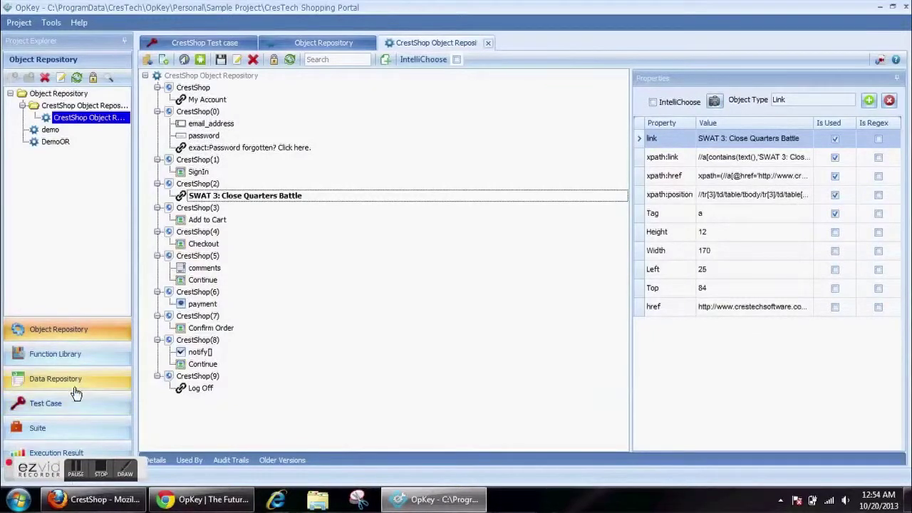
pyautogui.click(225, 46)
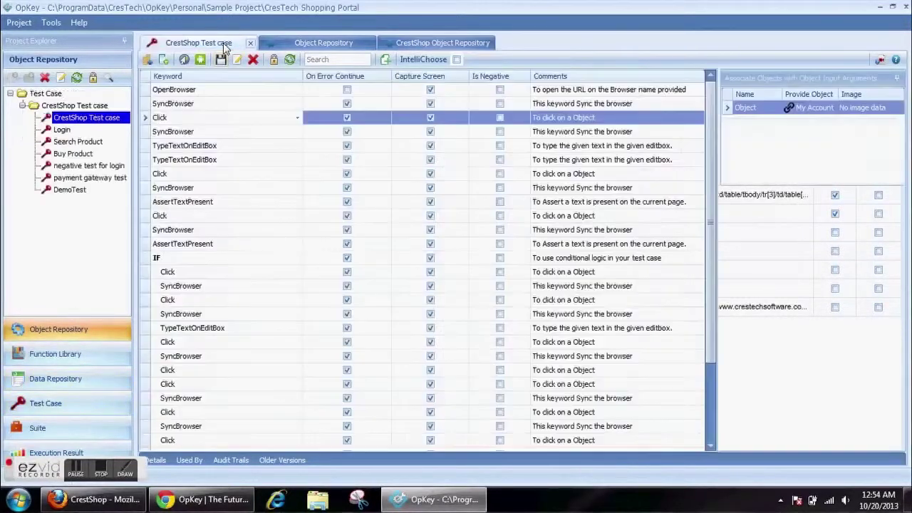
# - Bind the first TypeTextOnEditBox step's Value to the repository Username
pyautogui.click(215, 148)
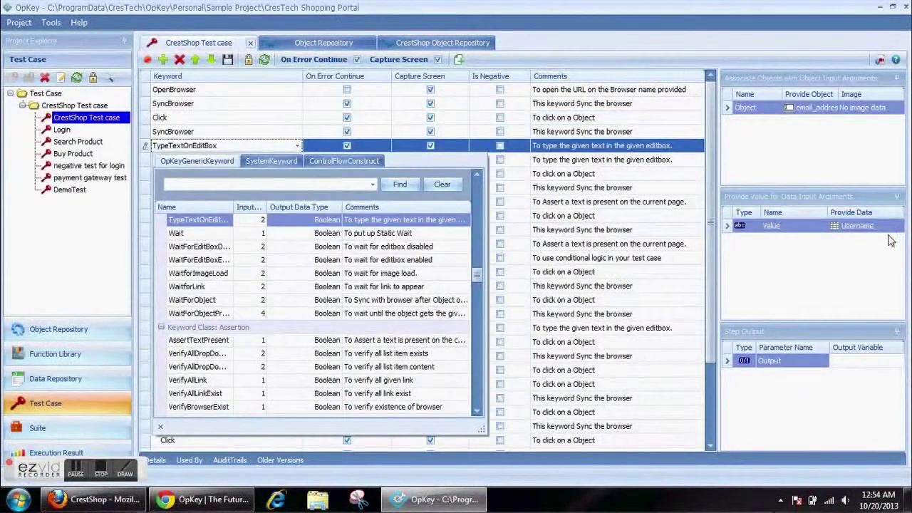
pyautogui.click(883, 231)
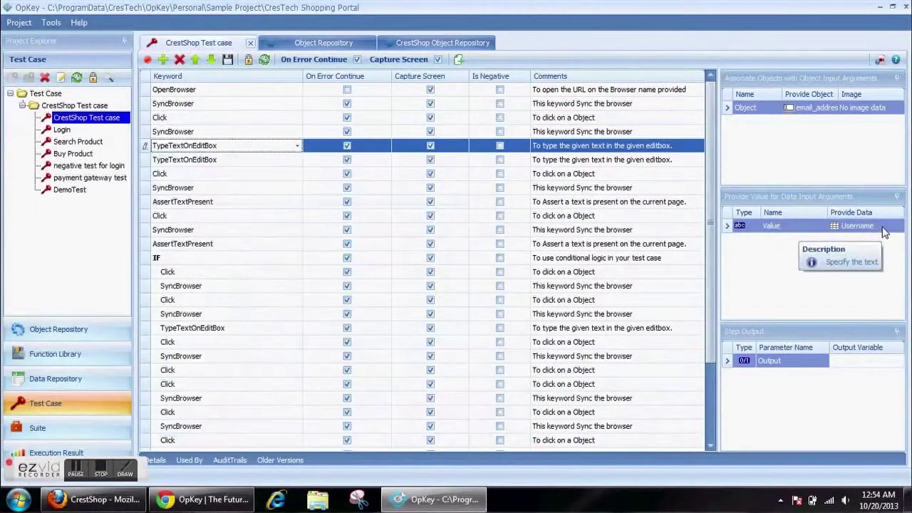
pyautogui.click(880, 231)
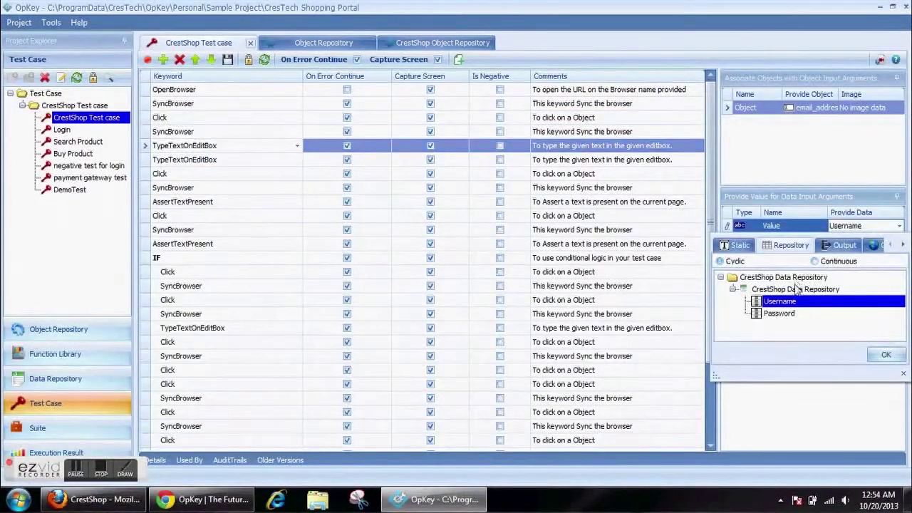
pyautogui.click(885, 354)
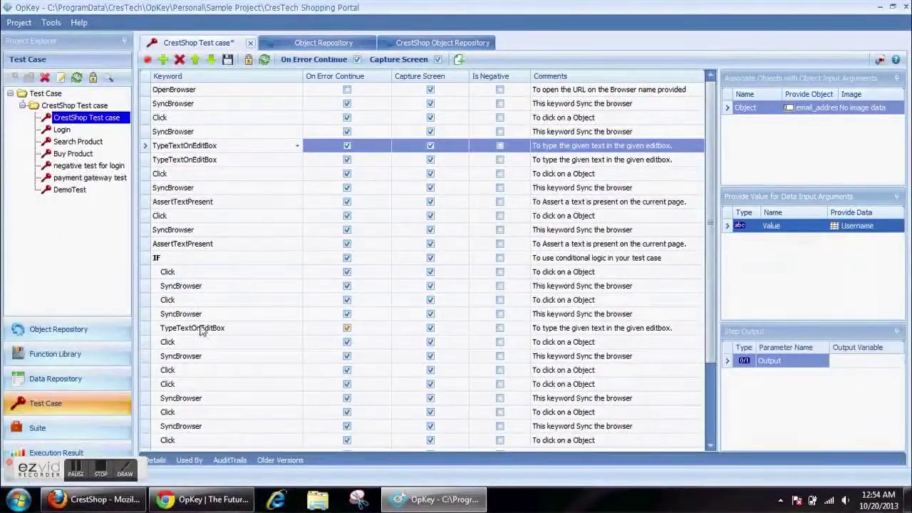
# - Open the CrestShop Data Repository to view its Username and Password row
pyautogui.click(58, 378)
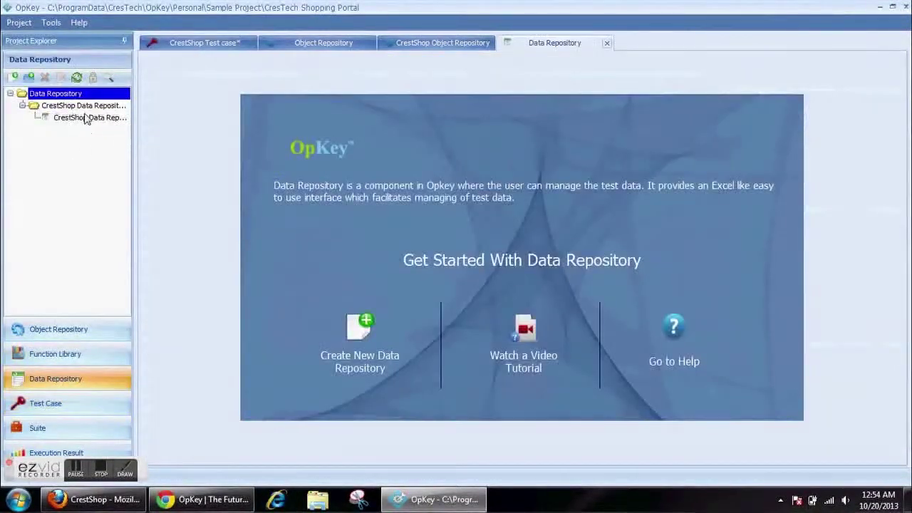
pyautogui.click(86, 117)
pyautogui.doubleClick(83, 117)
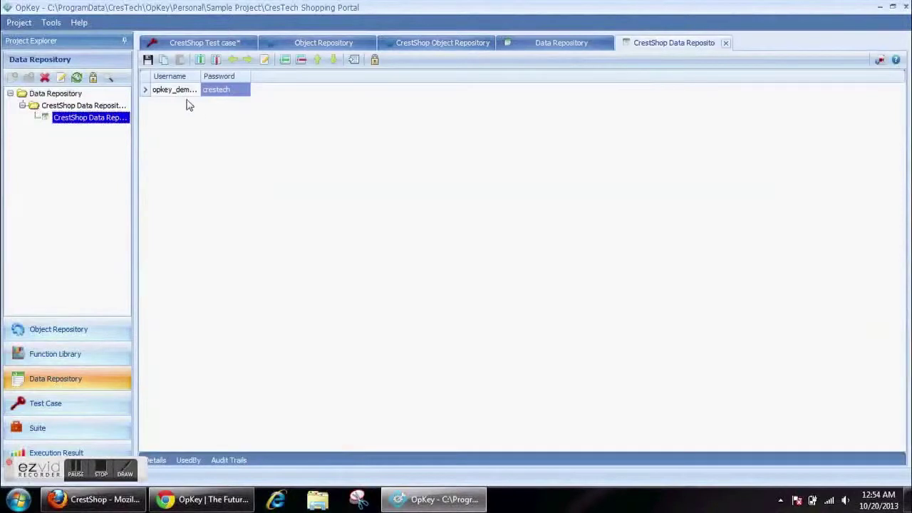
pyautogui.moveTo(200, 78); pyautogui.dragTo(202, 78)
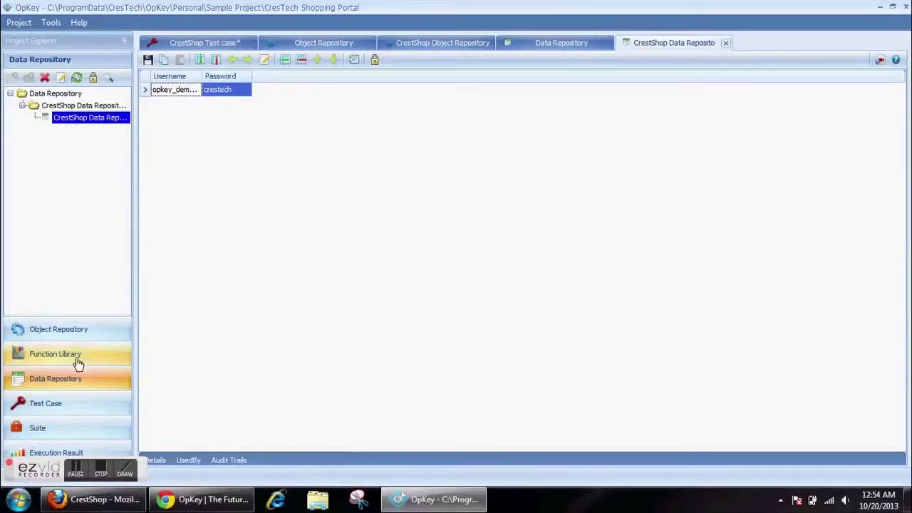
pyautogui.click(76, 404)
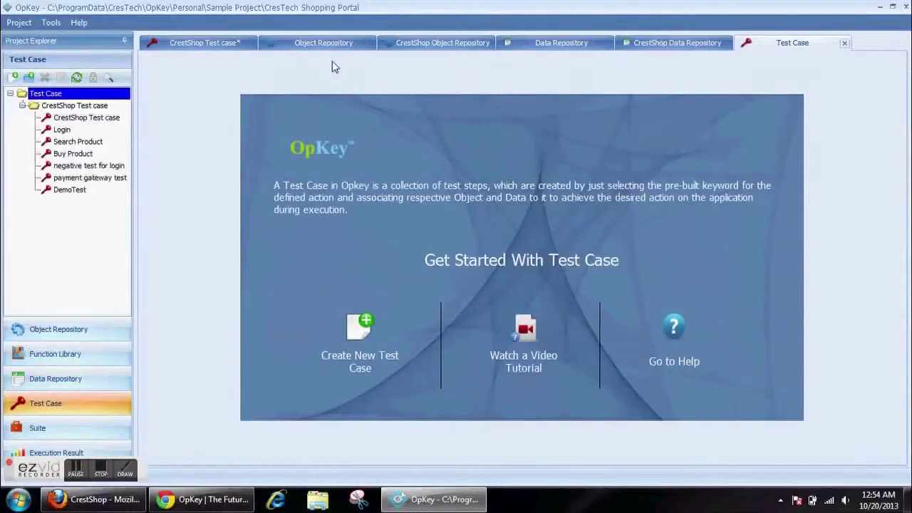
# - Inspect the keyword pickers of the Click and IF steps in the CrestShop Test case
pyautogui.click(223, 50)
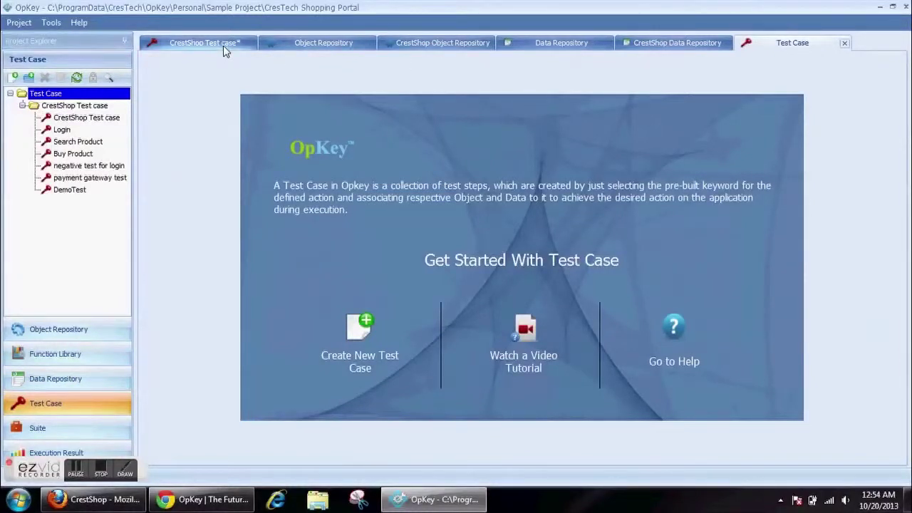
pyautogui.click(179, 298)
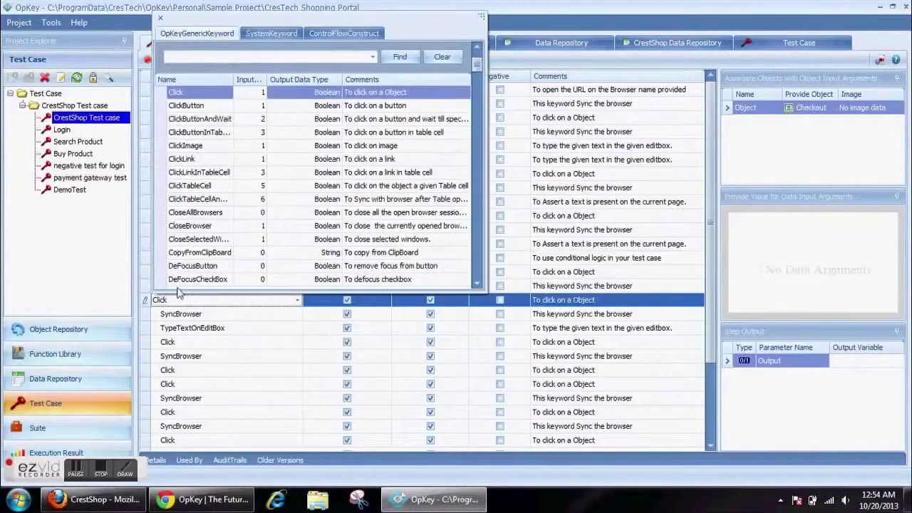
pyautogui.click(179, 324)
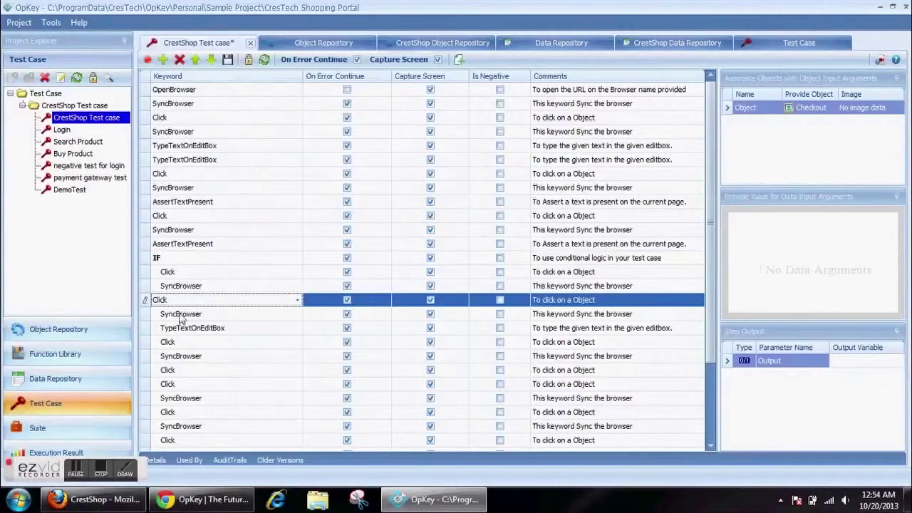
pyautogui.click(169, 261)
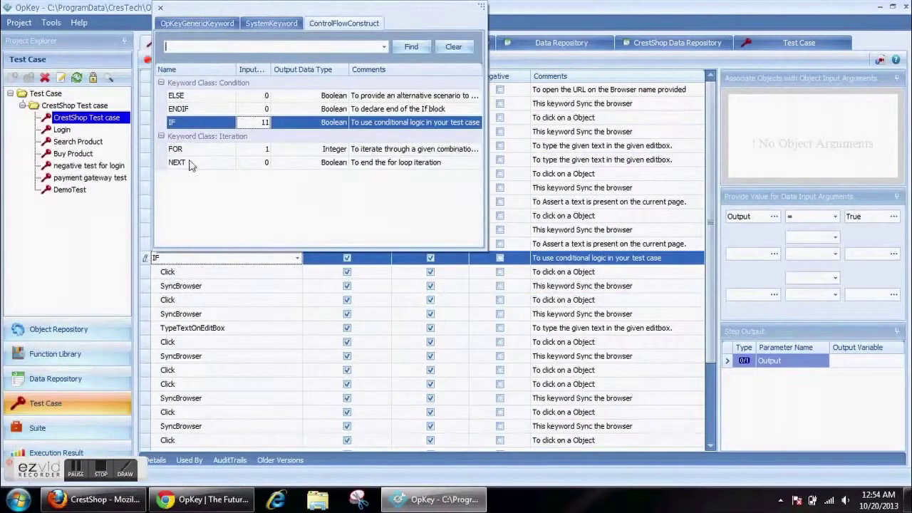
pyautogui.click(169, 204)
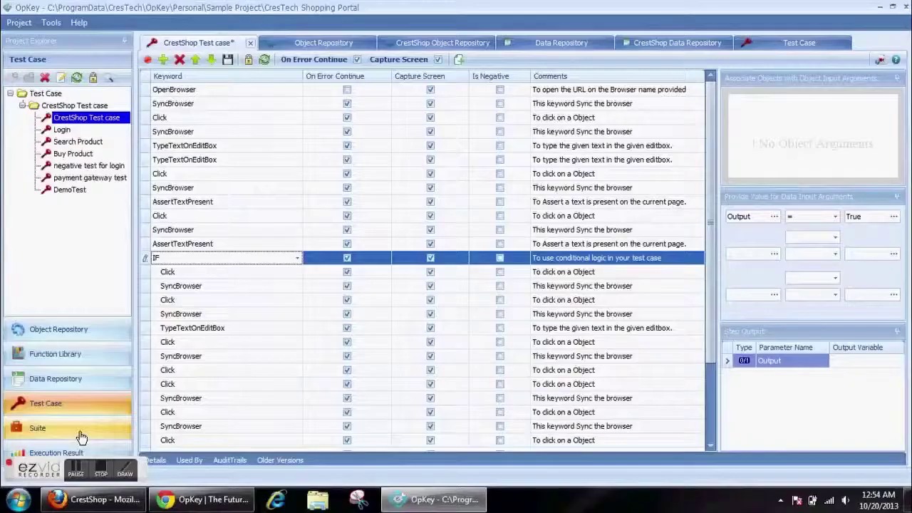
# - Open the CrestShop Suite from the Suite section and start running it on OpKey Cloud
pyautogui.click(79, 430)
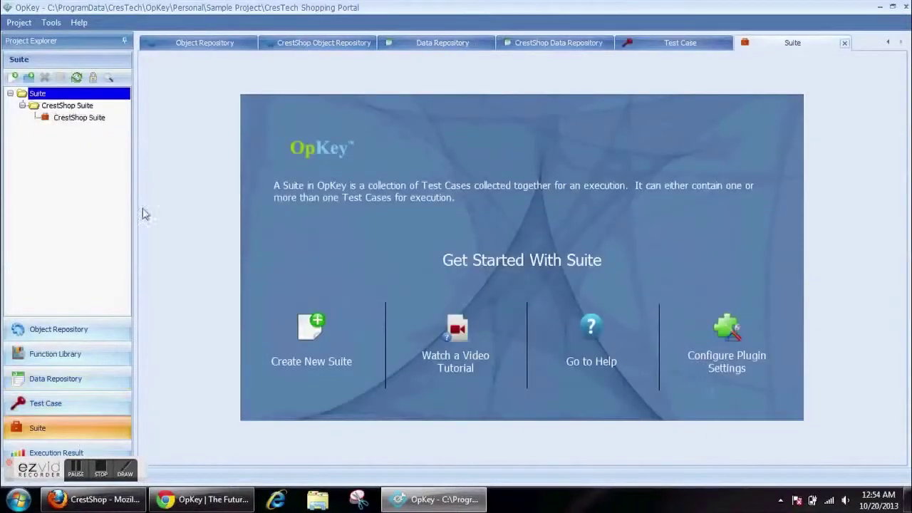
pyautogui.click(64, 120)
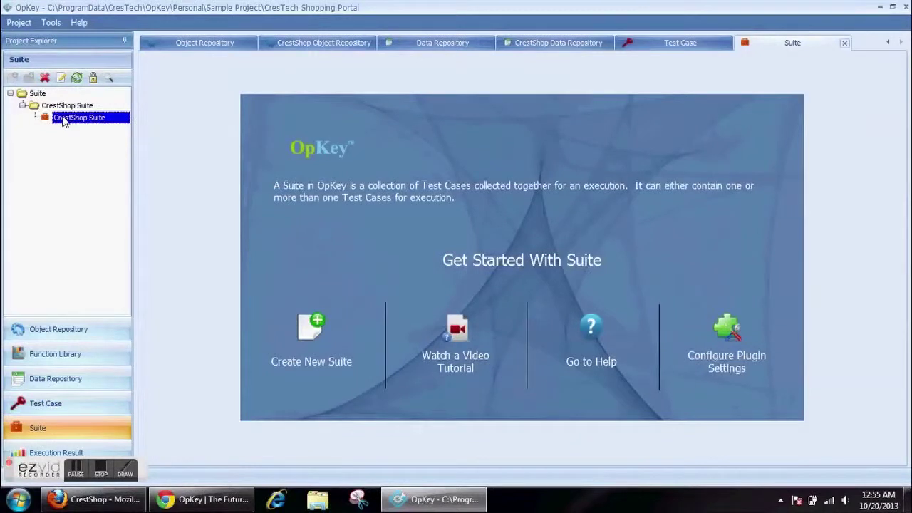
pyautogui.doubleClick(79, 118)
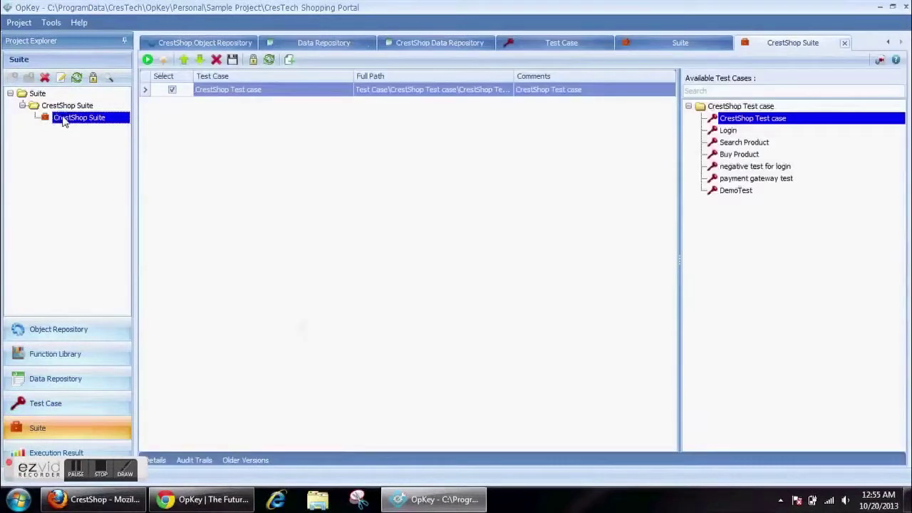
pyautogui.click(163, 61)
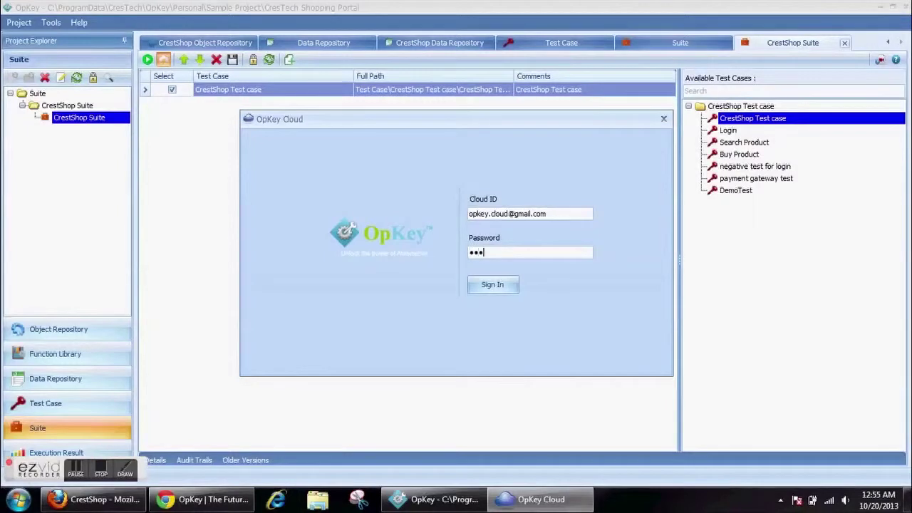
# - Sign in to OpKey Cloud and name the build TestDemoRun
pyautogui.click(511, 291)
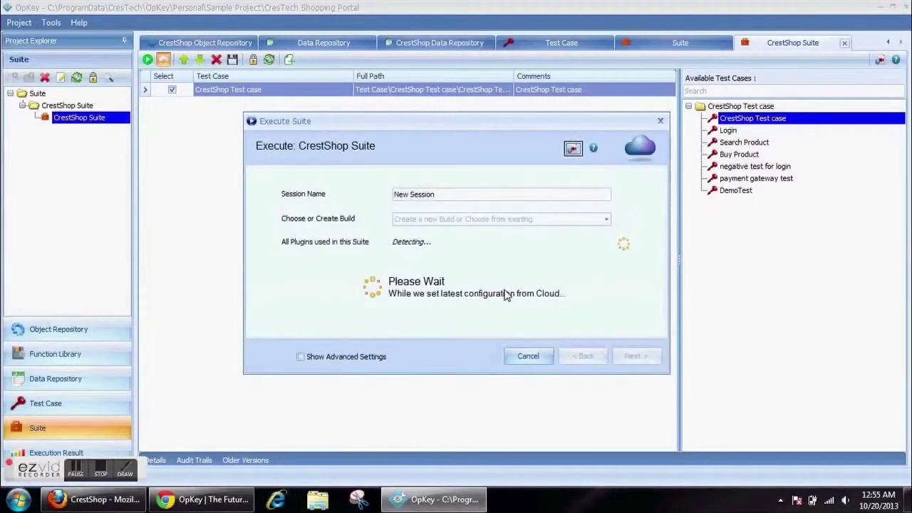
pyautogui.write('T')
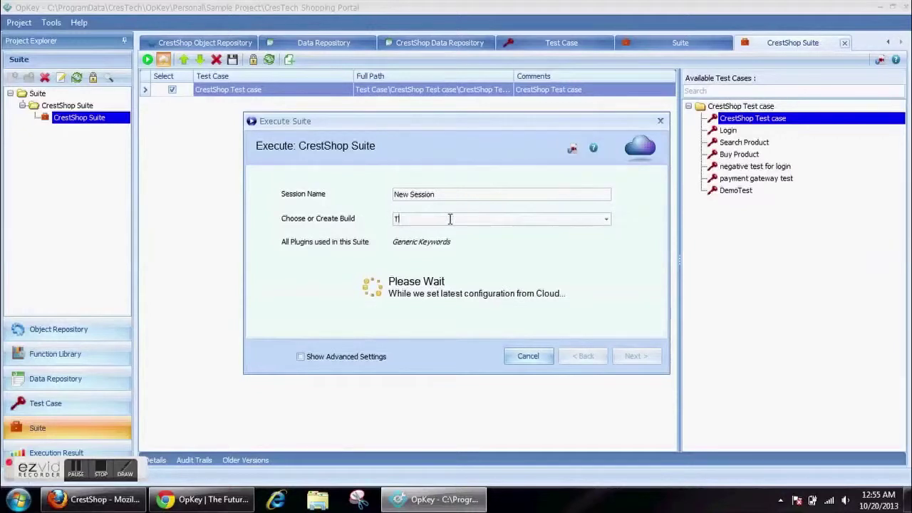
pyautogui.write('estDemoRun')
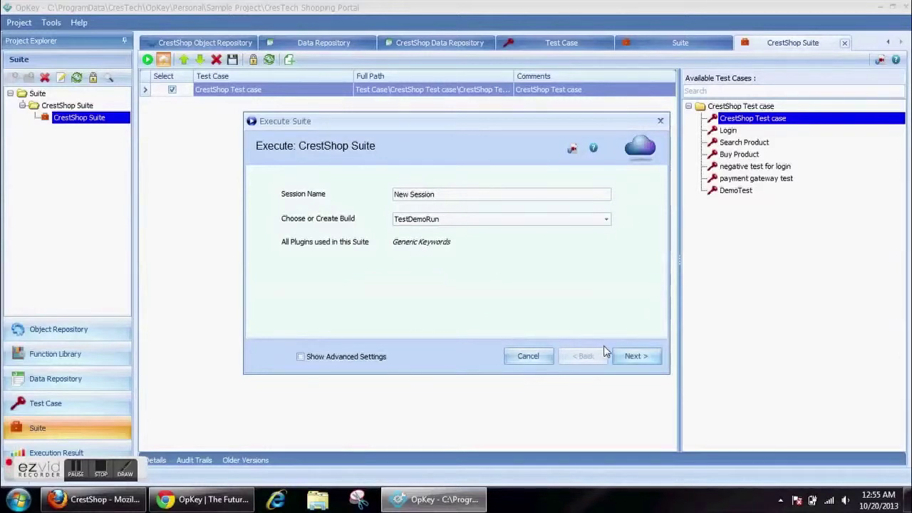
pyautogui.click(636, 357)
# - Choose IE 9 on Windows Server 2008, Firefox 24 on Ubuntu and Chrome 30 on Windows 7, then confirm
pyautogui.click(306, 214)
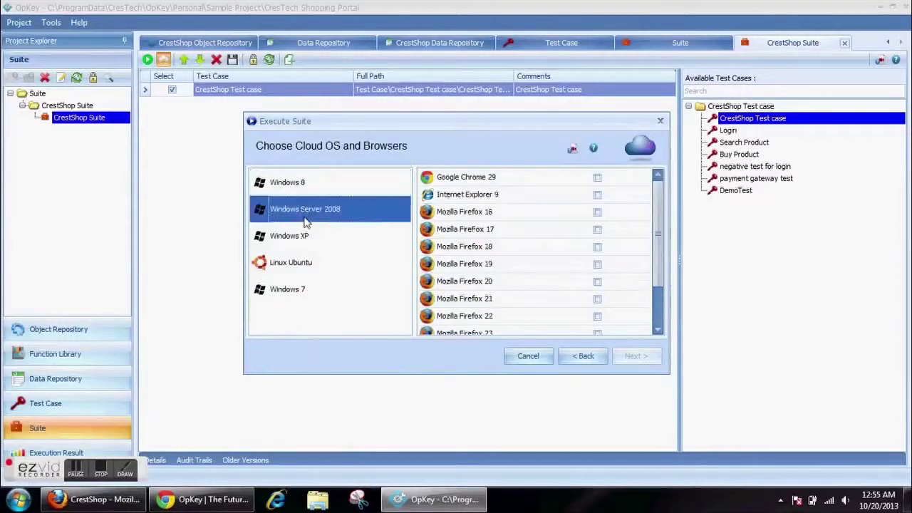
pyautogui.click(305, 232)
pyautogui.click(302, 263)
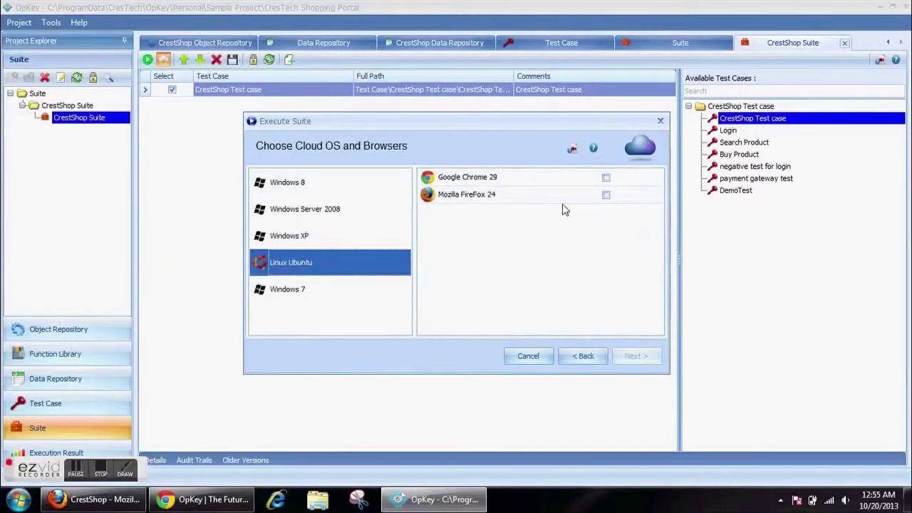
pyautogui.click(282, 288)
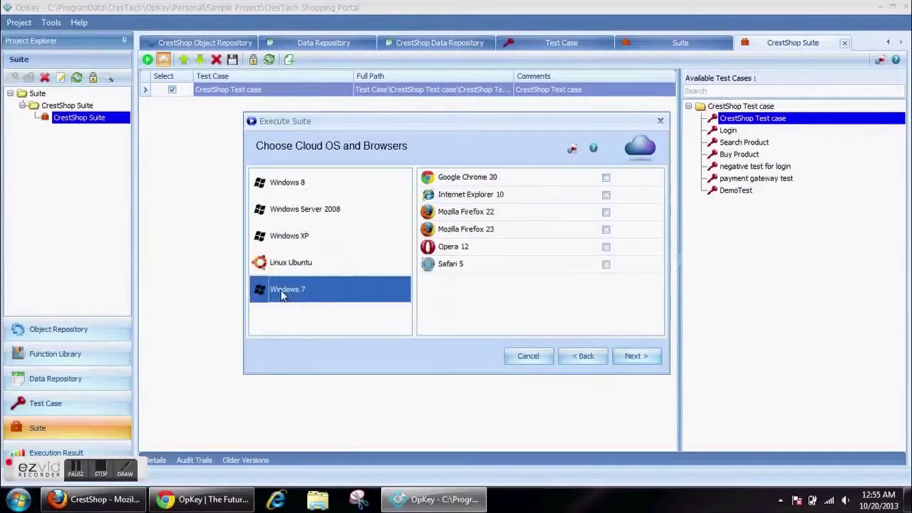
pyautogui.click(317, 211)
pyautogui.click(597, 195)
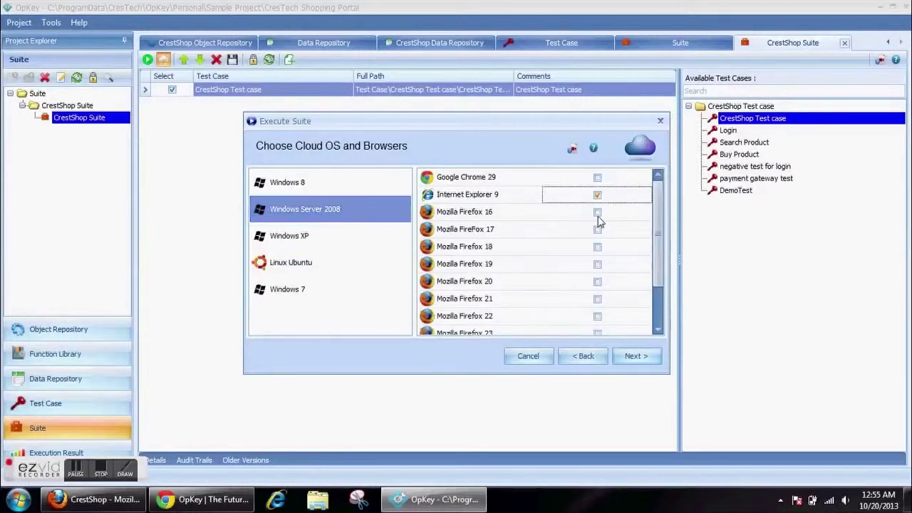
pyautogui.click(632, 356)
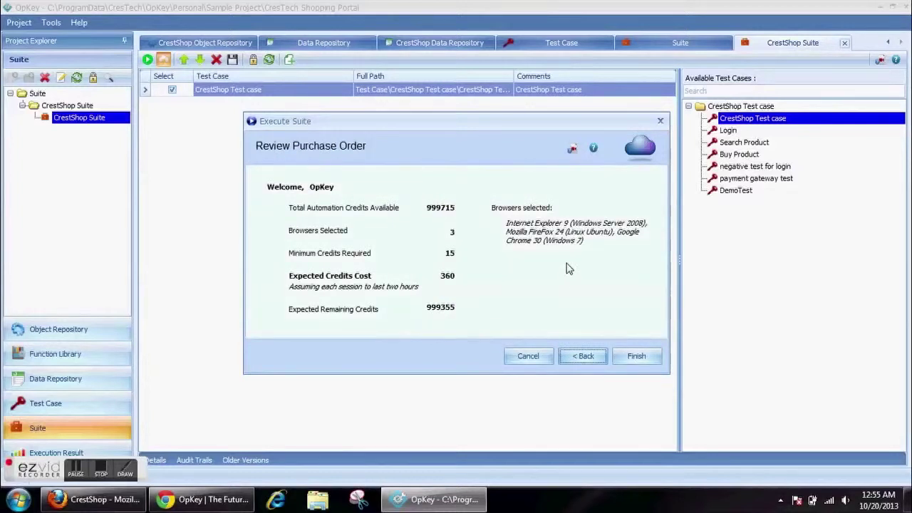
pyautogui.click(635, 357)
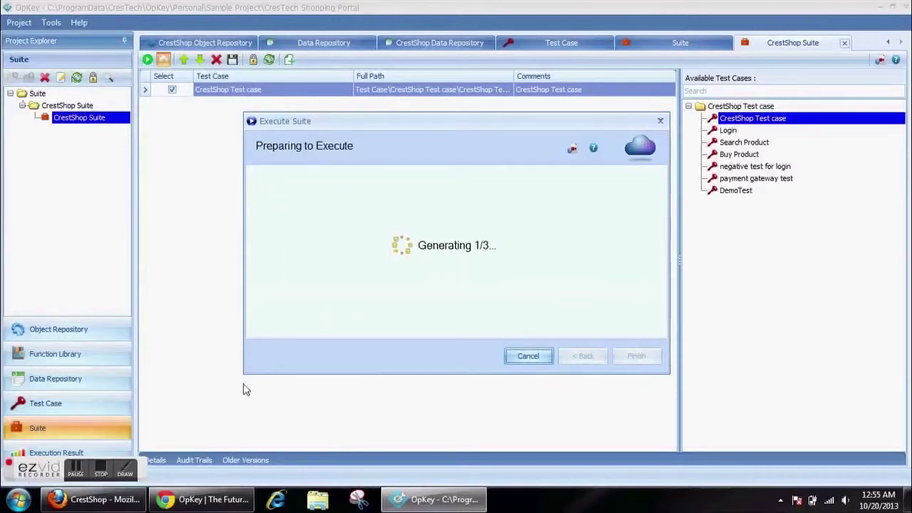
# - Finish the order to launch the Firefox 24, Chrome 30 and IE 9 cloud sessions
pyautogui.click(77, 474)
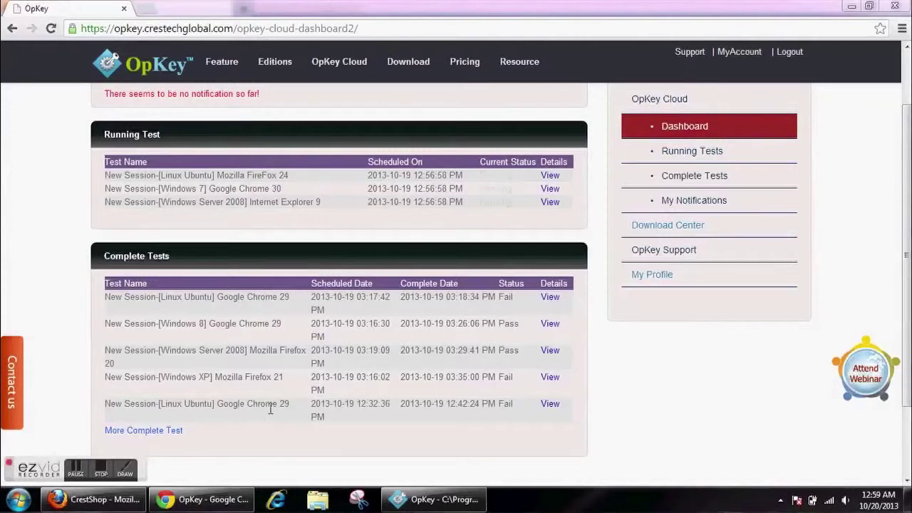
# - Show the SignIn step's results in Debug view and scroll across tool times and screenshots
pyautogui.click(463, 501)
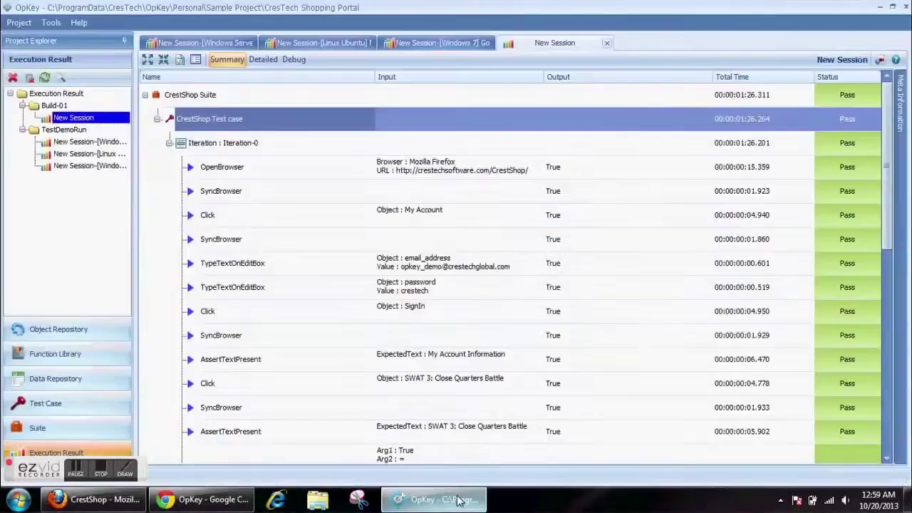
pyautogui.moveTo(240, 196); pyautogui.dragTo(259, 284)
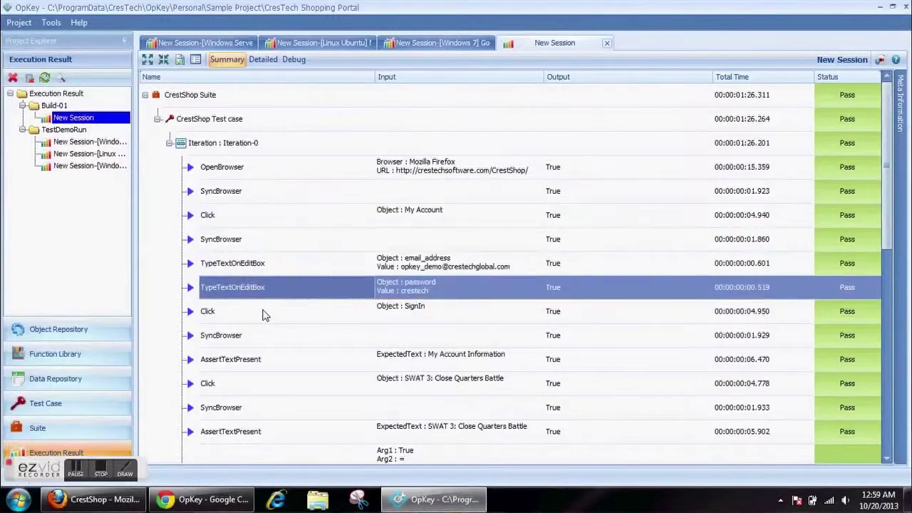
pyautogui.click(262, 314)
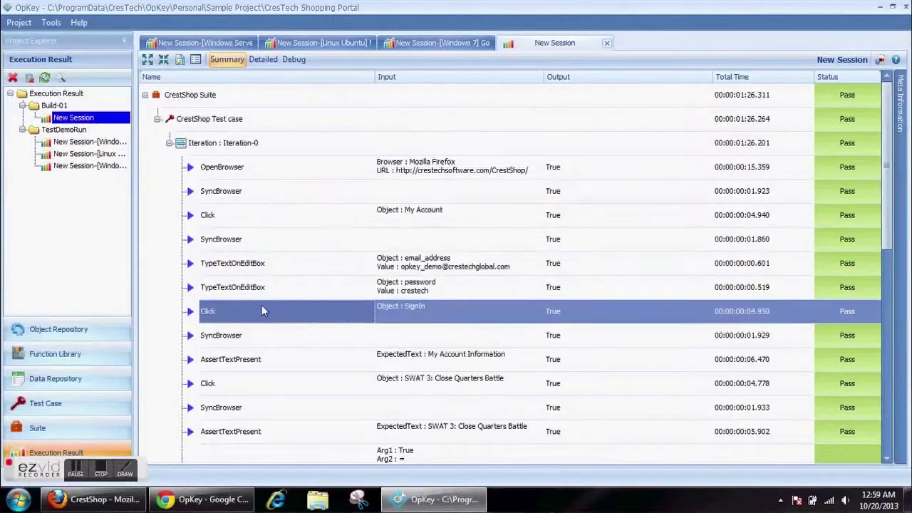
pyautogui.click(285, 63)
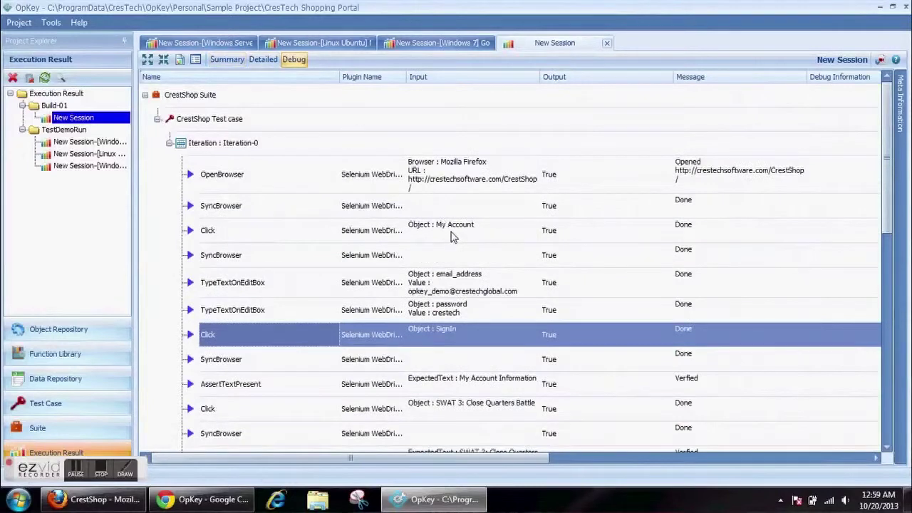
pyautogui.click(680, 459)
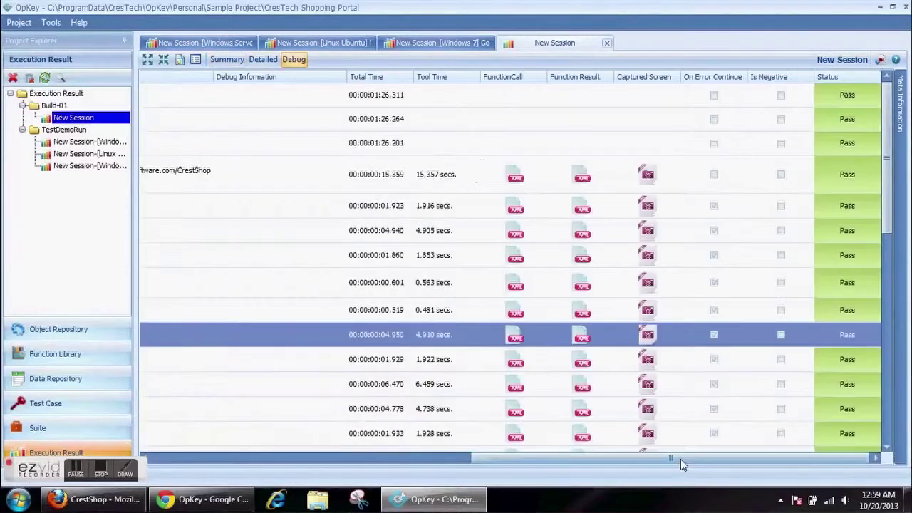
pyautogui.moveTo(680, 458); pyautogui.dragTo(677, 459)
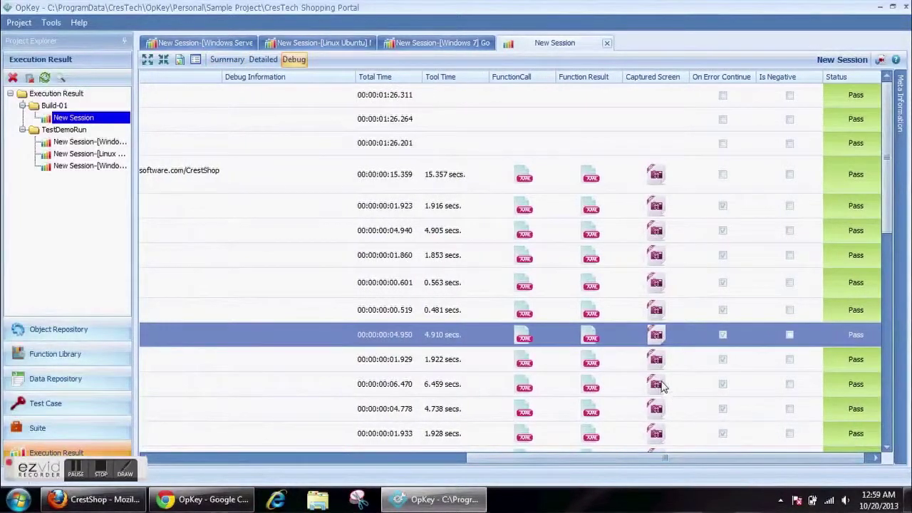
pyautogui.moveTo(603, 458); pyautogui.dragTo(329, 512)
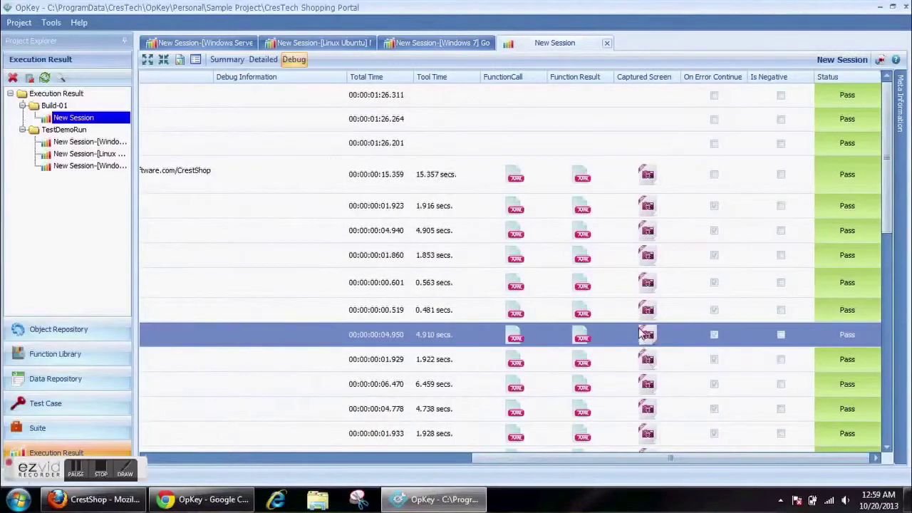